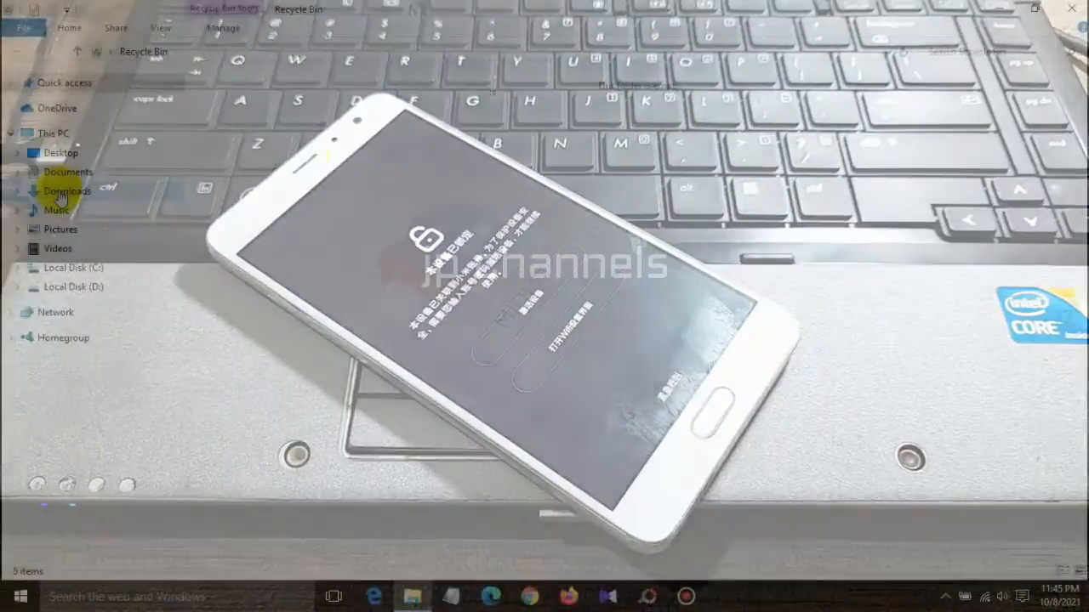
# - Open the Compressed folder in Downloads and review the driver, firmware and flash tool archives
pyautogui.click(59, 195)
pyautogui.doubleClick(271, 104)
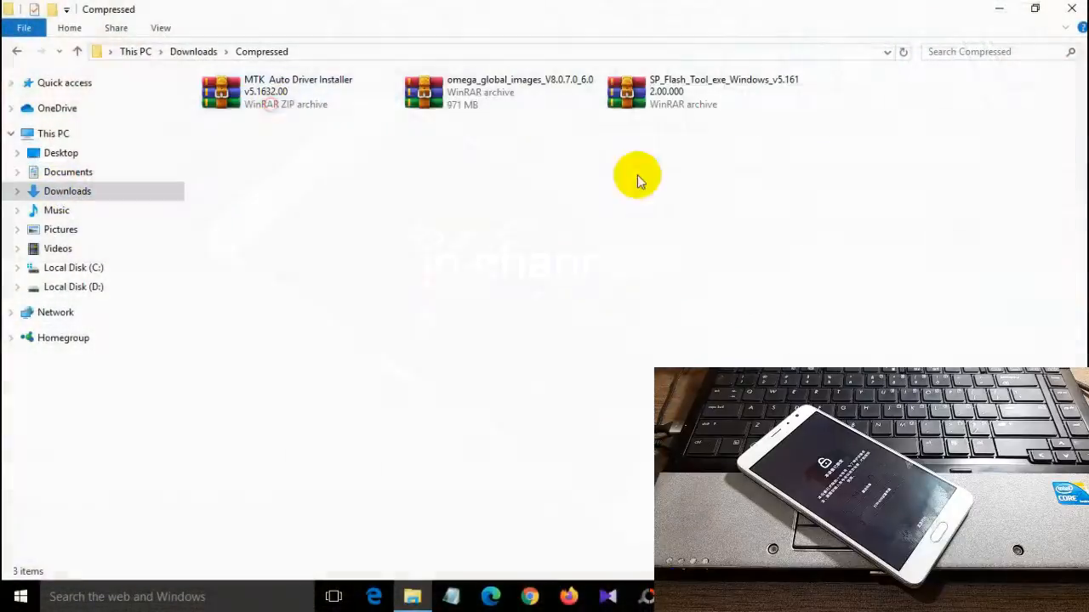
pyautogui.moveTo(749, 168); pyautogui.dragTo(354, 79)
pyautogui.click(246, 85)
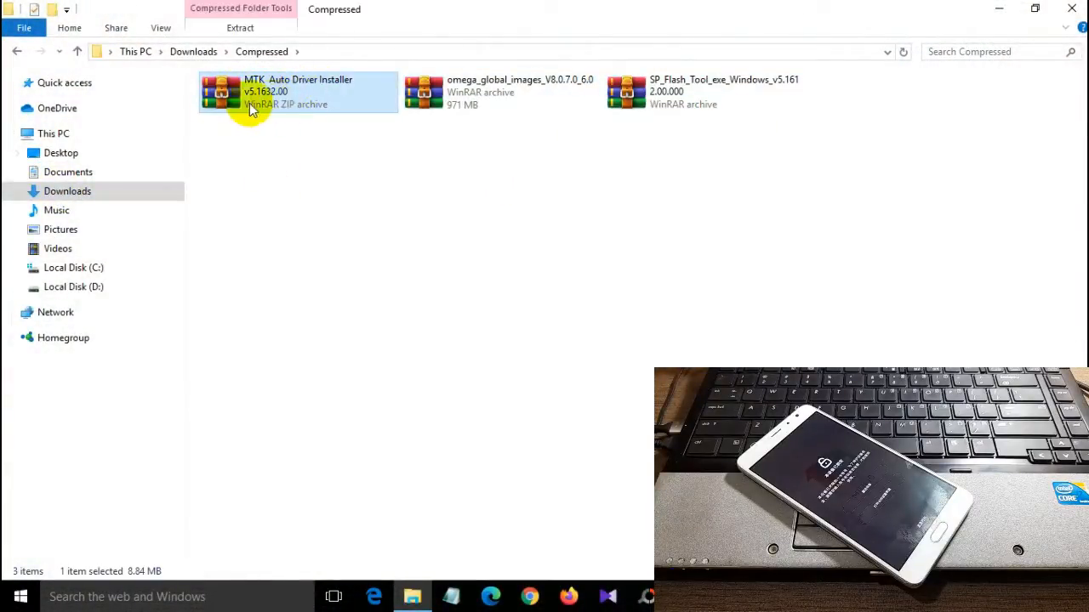
pyautogui.click(476, 83)
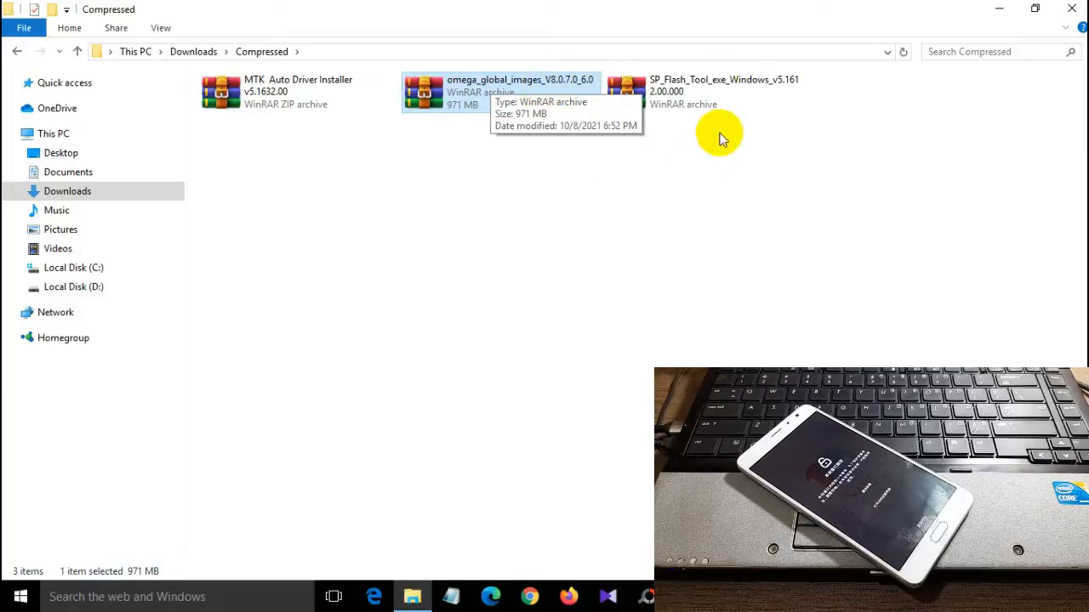
pyautogui.click(664, 90)
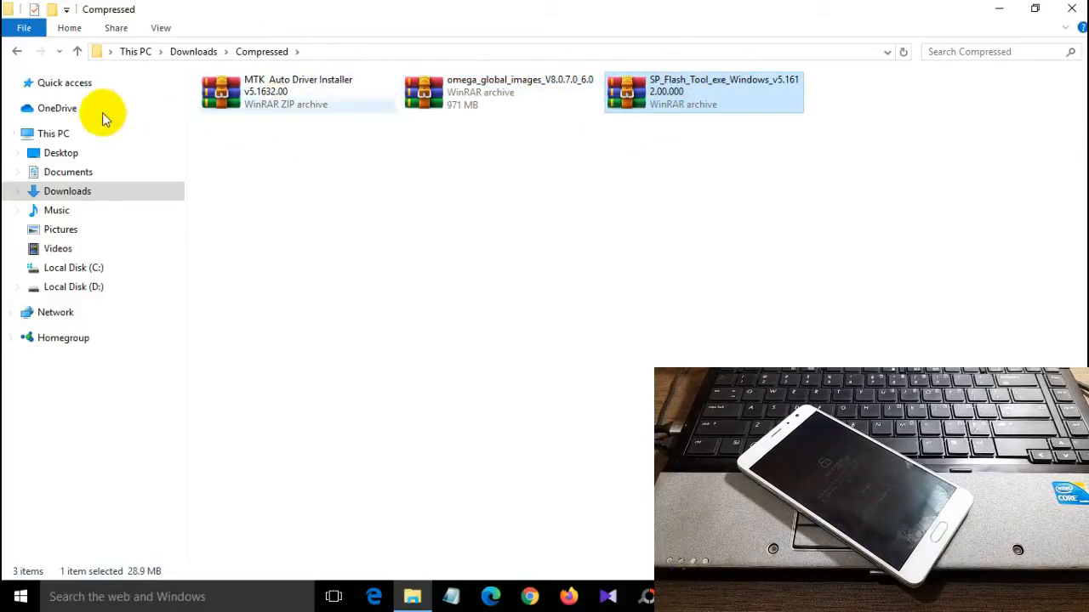
# - Open the MTK Auto Driver Installer v5.1632.00 archive and launch DriverInstall.exe from its driver folder
pyautogui.click(234, 104)
pyautogui.doubleClick(234, 104)
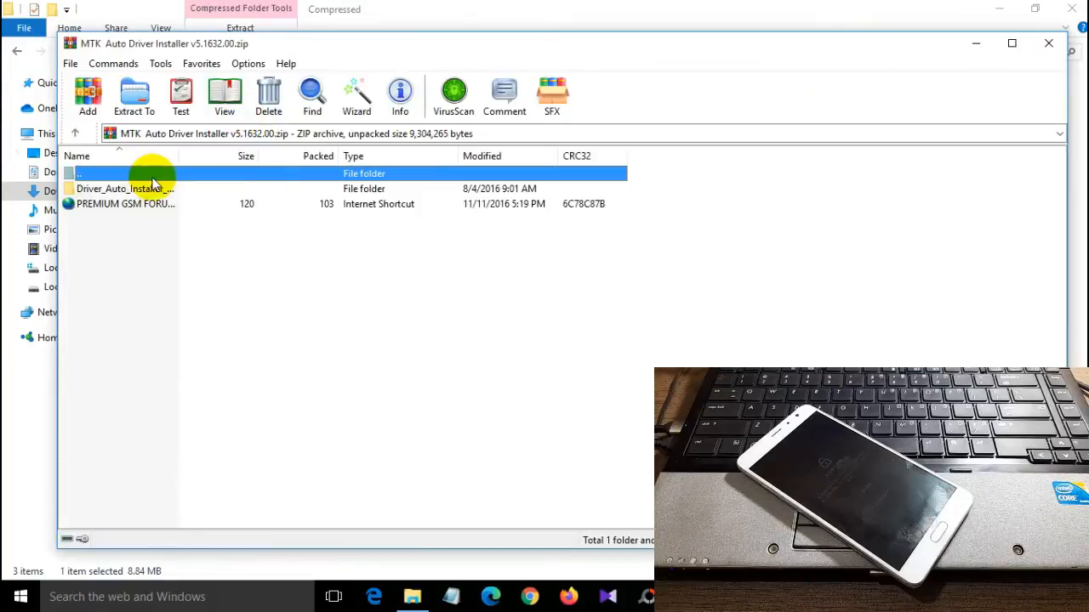
pyautogui.doubleClick(128, 189)
pyautogui.doubleClick(123, 188)
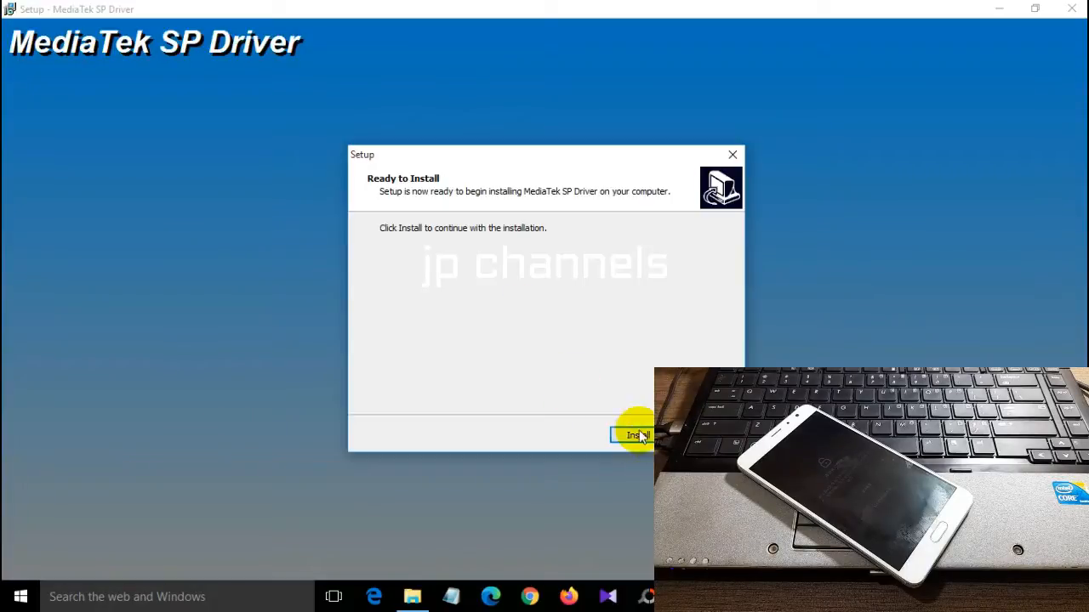
# - Install the MediaTek SP Driver through to the end of setup and close the driver archive
pyautogui.click(633, 432)
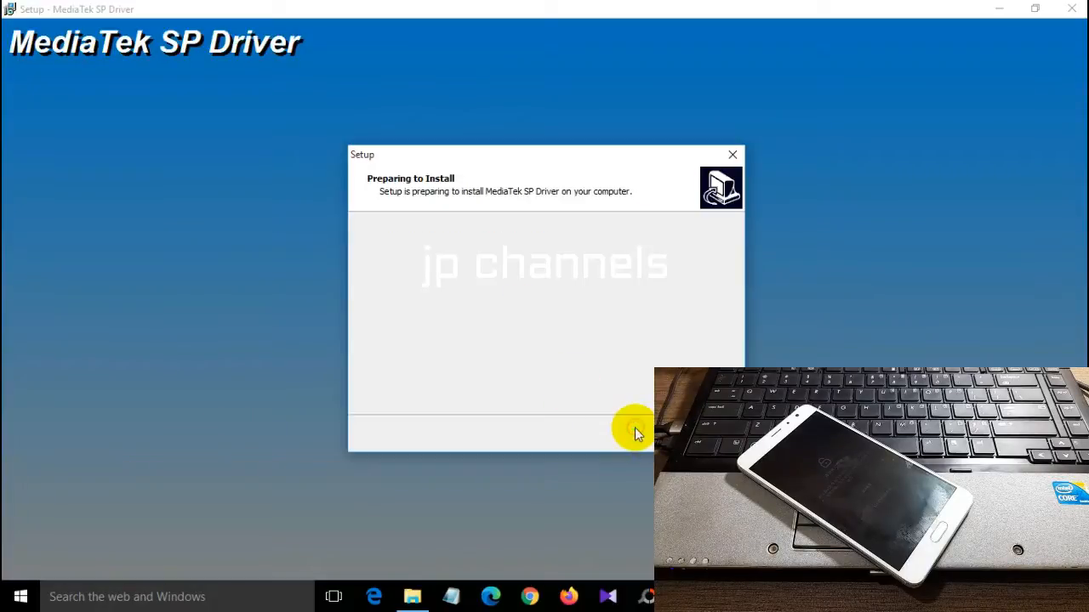
pyautogui.click(553, 351)
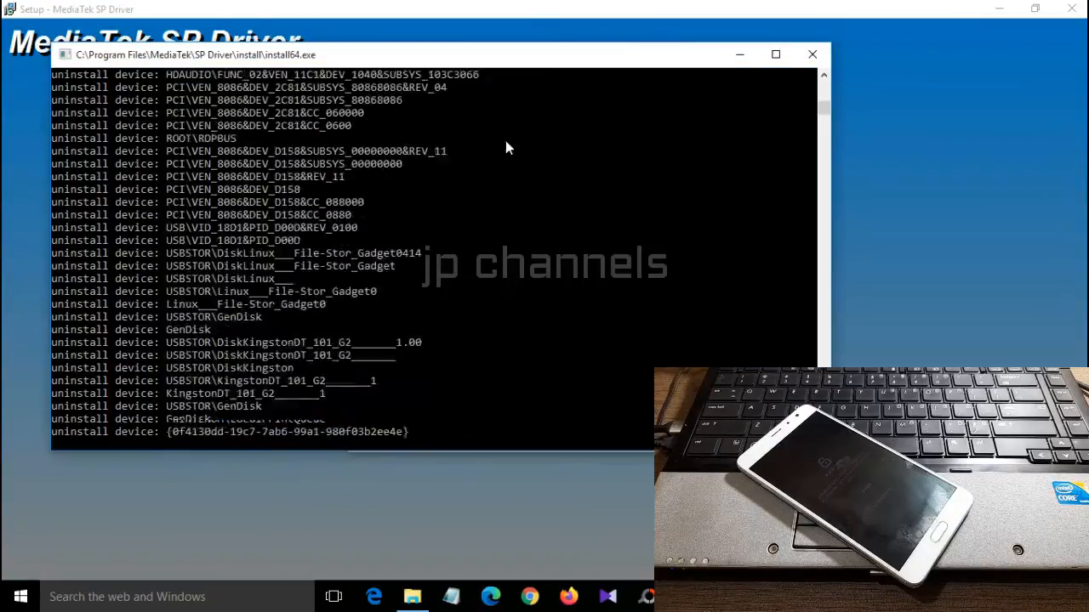
pyautogui.moveTo(453, 62); pyautogui.dragTo(434, 117)
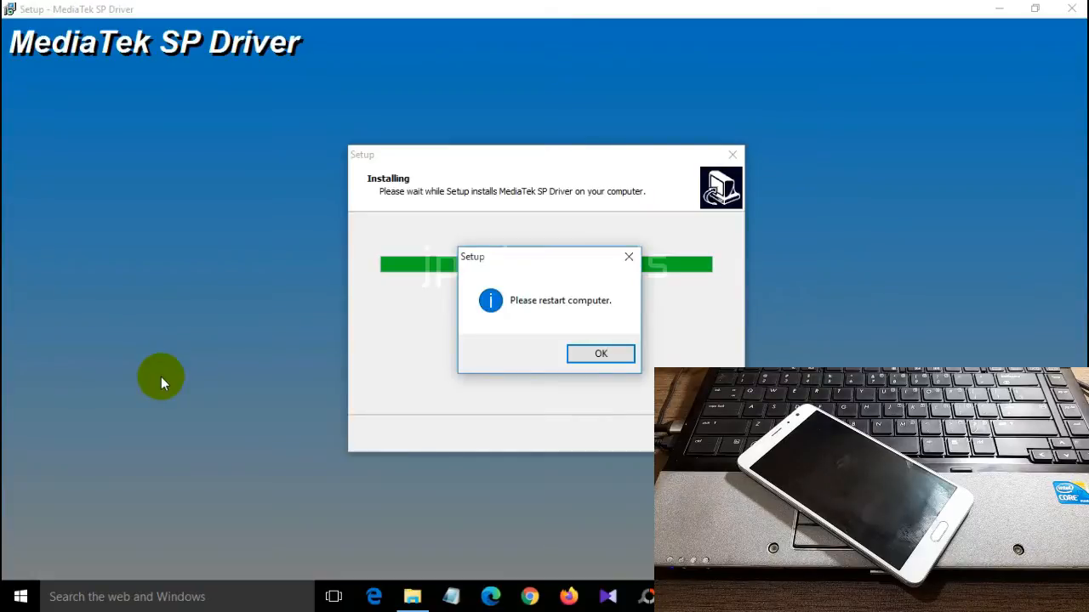
pyautogui.moveTo(494, 273); pyautogui.dragTo(462, 261)
pyautogui.click(519, 350)
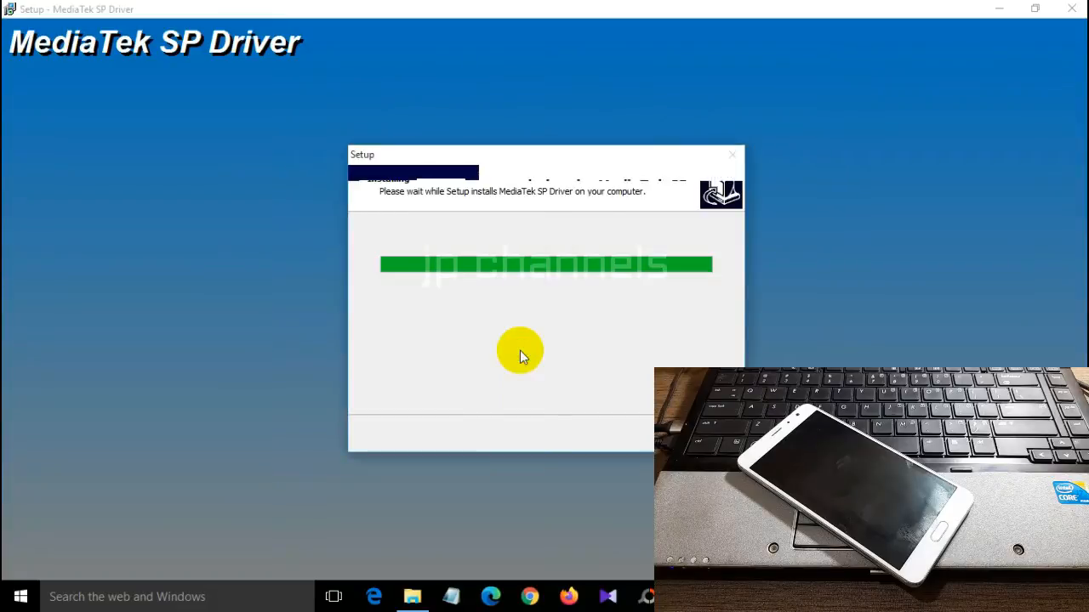
pyautogui.click(627, 434)
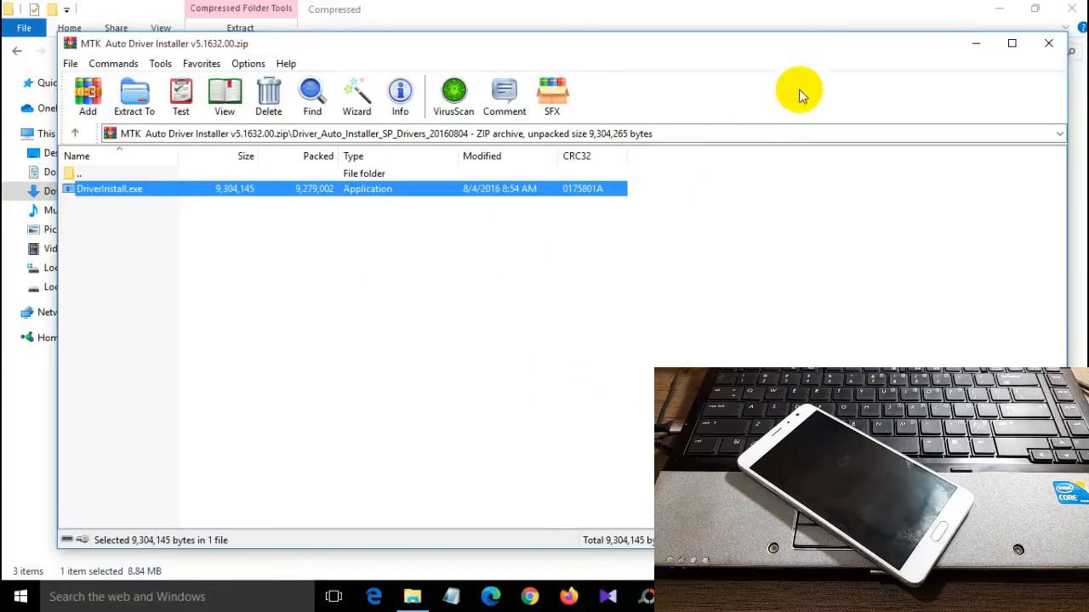
pyautogui.click(1048, 42)
pyautogui.click(319, 306)
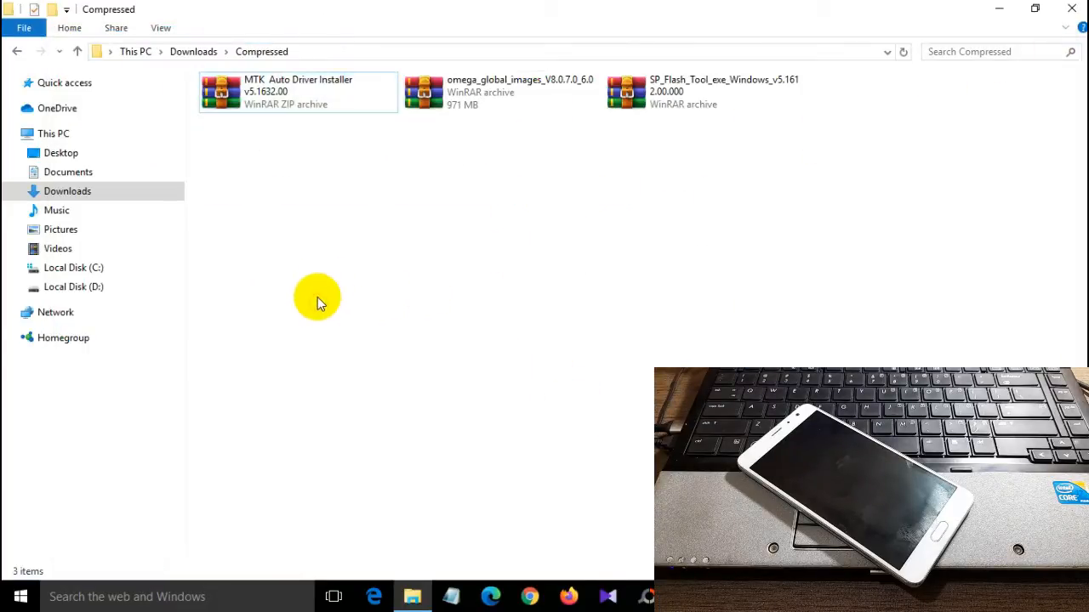
# - Extract the omega_global_images_V8.0.7.0_6.0 archive into its own folder within Compressed
pyautogui.click(438, 87)
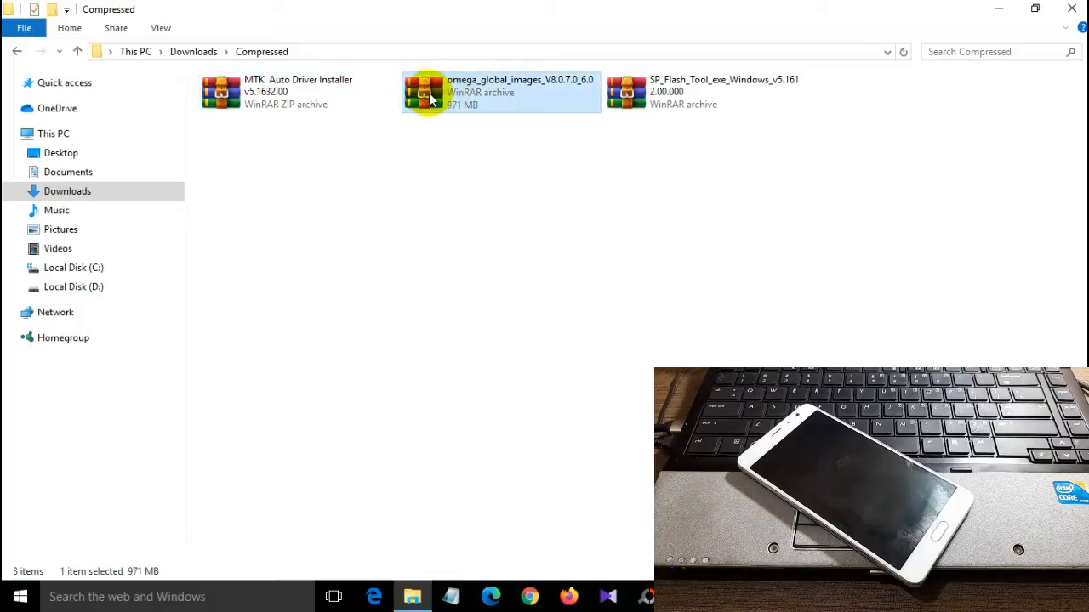
pyautogui.rightClick(428, 102)
pyautogui.click(489, 179)
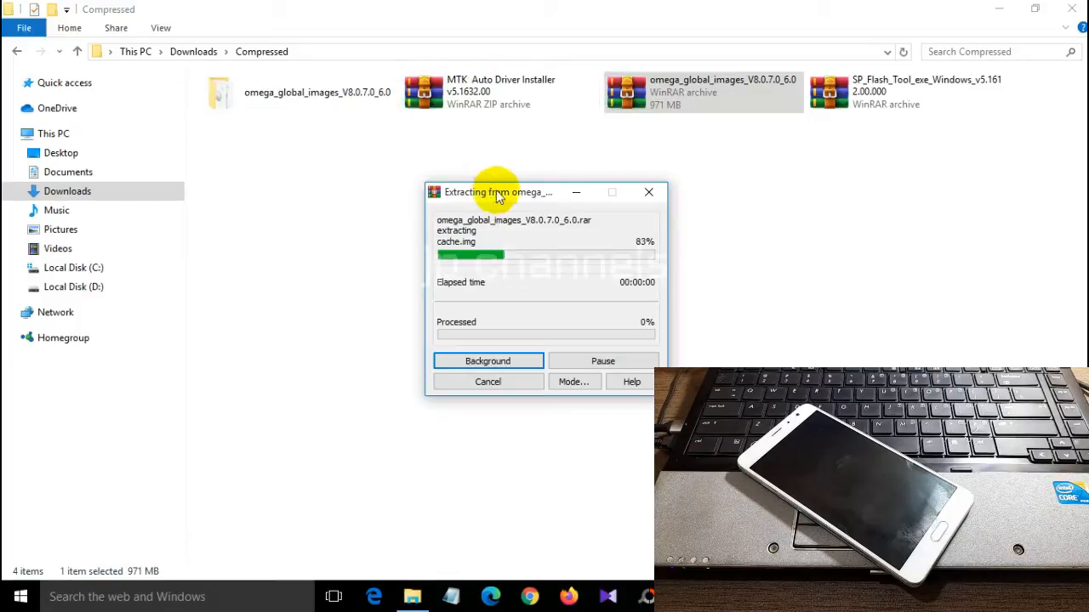
pyautogui.moveTo(455, 192); pyautogui.dragTo(171, 195)
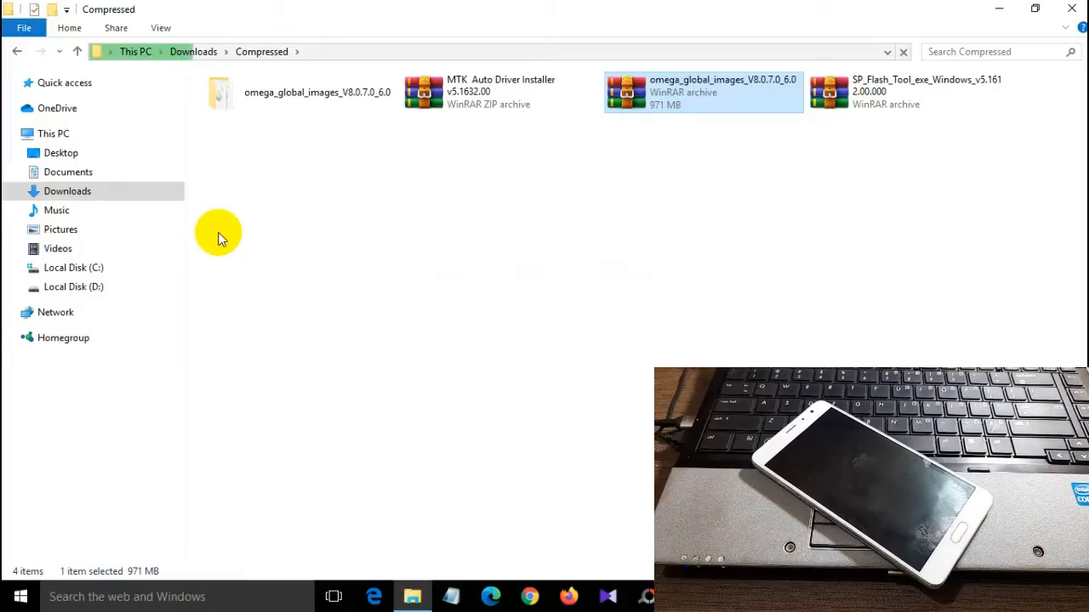
pyautogui.click(274, 99)
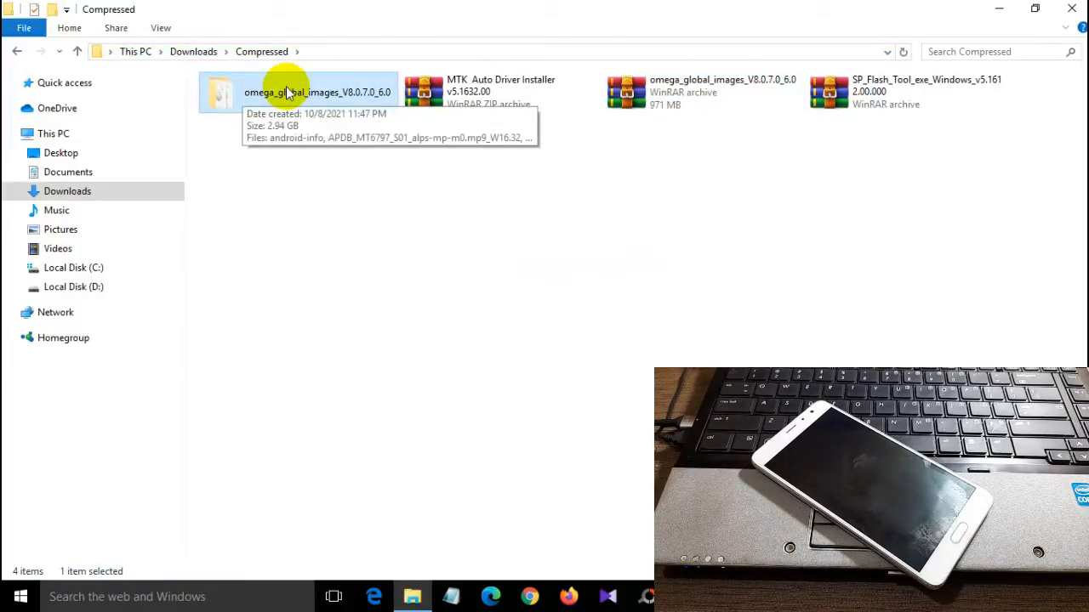
pyautogui.click(590, 201)
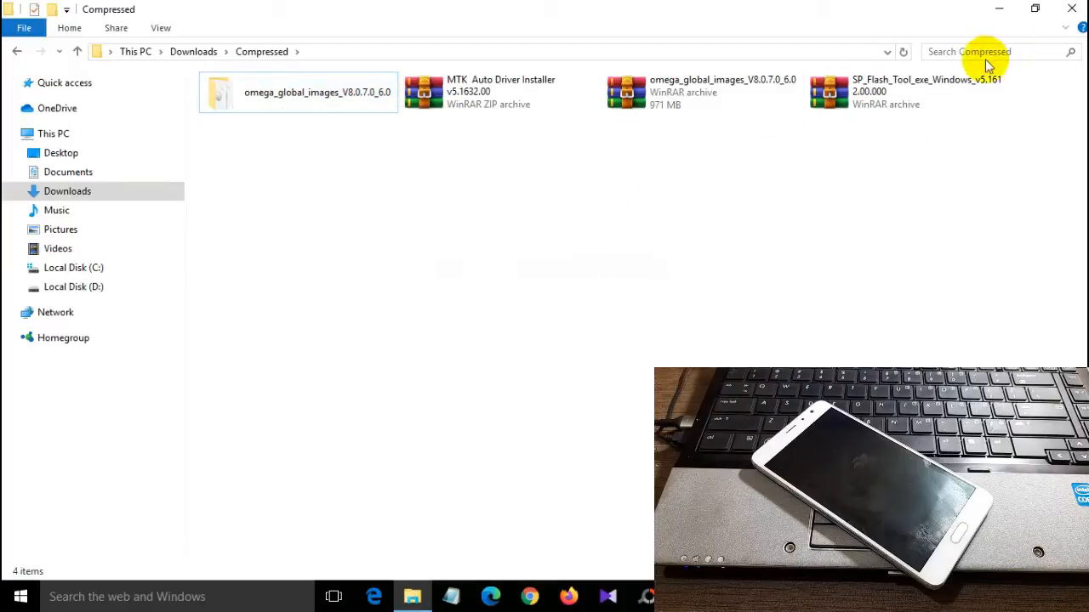
# - Extract the SP_Flash_Tool_exe_Windows_v5.1612.00.000 archive into its own folder and launch flashtool from there
pyautogui.rightClick(876, 98)
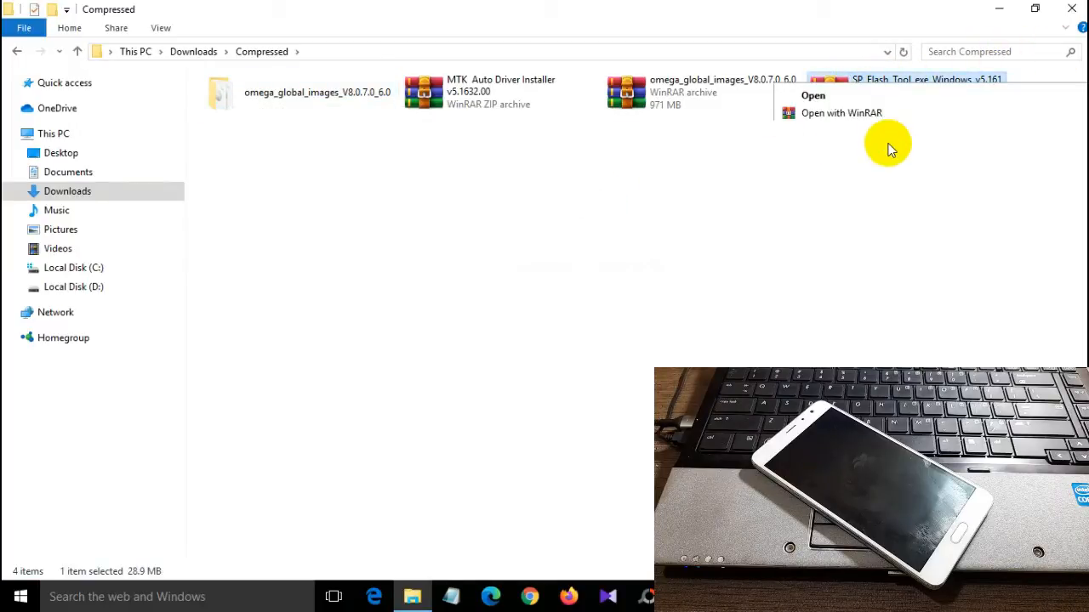
pyautogui.click(889, 147)
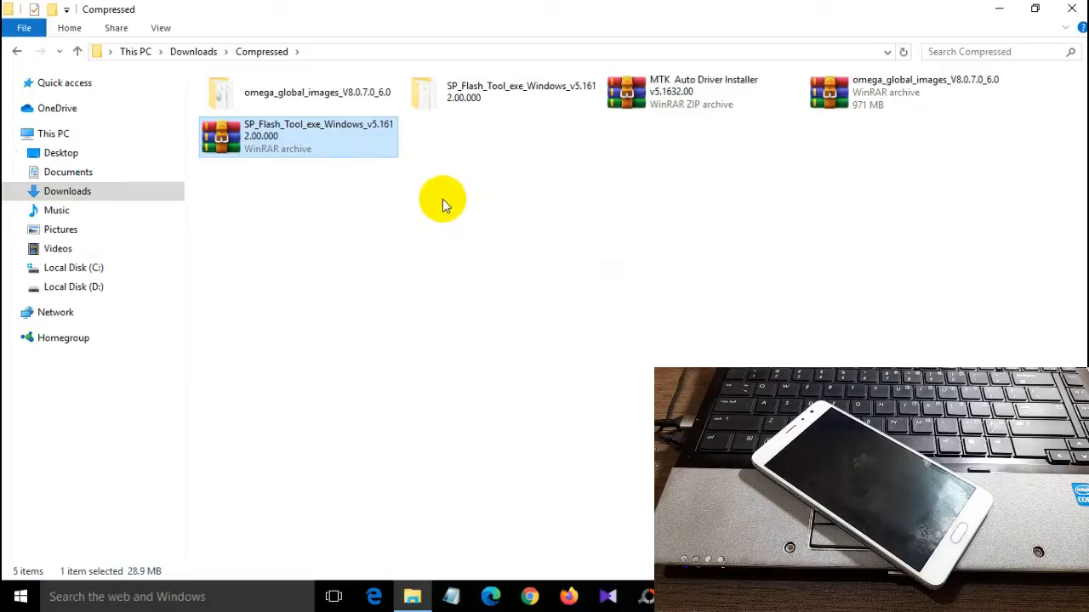
pyautogui.doubleClick(493, 98)
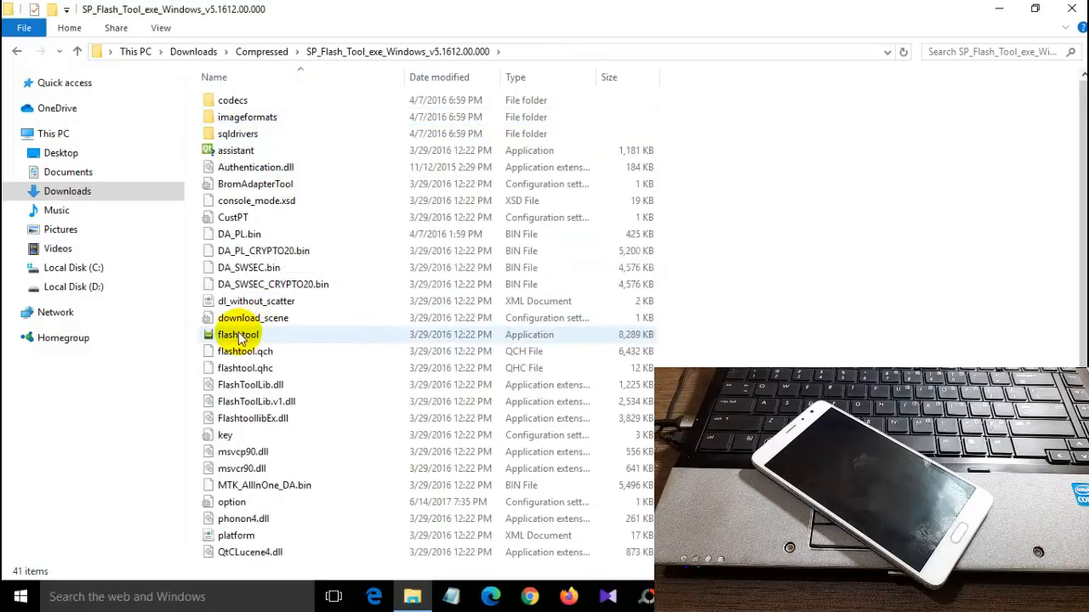
pyautogui.doubleClick(240, 336)
pyautogui.click(999, 9)
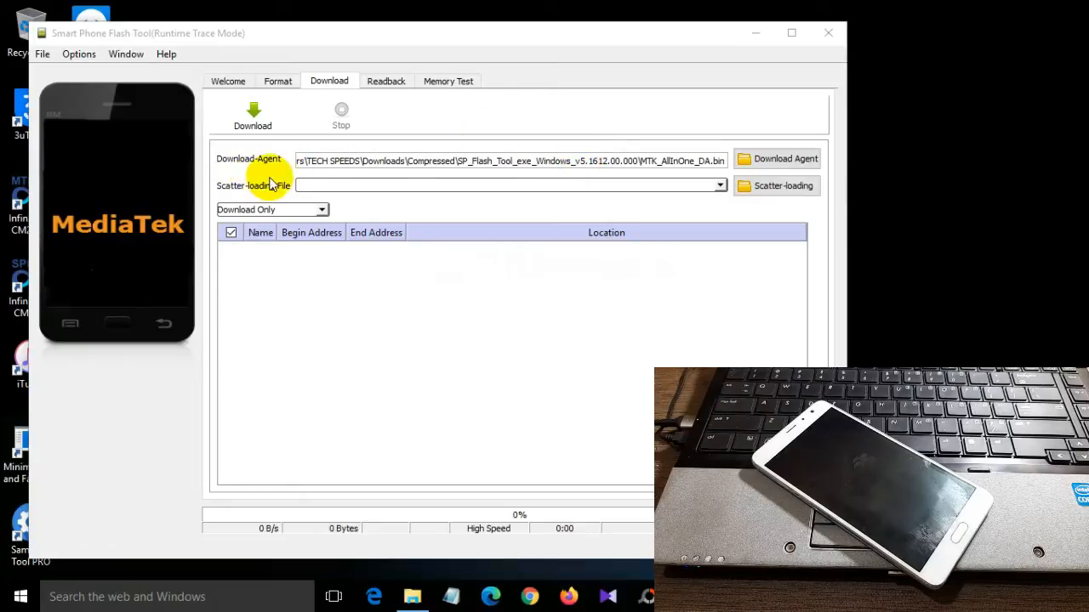
# - Load the MT6797_Android_scatter file from Downloads > Compressed > omega_global_images_V8.0.7.0_6.0 as the scatter-loading file
pyautogui.click(766, 187)
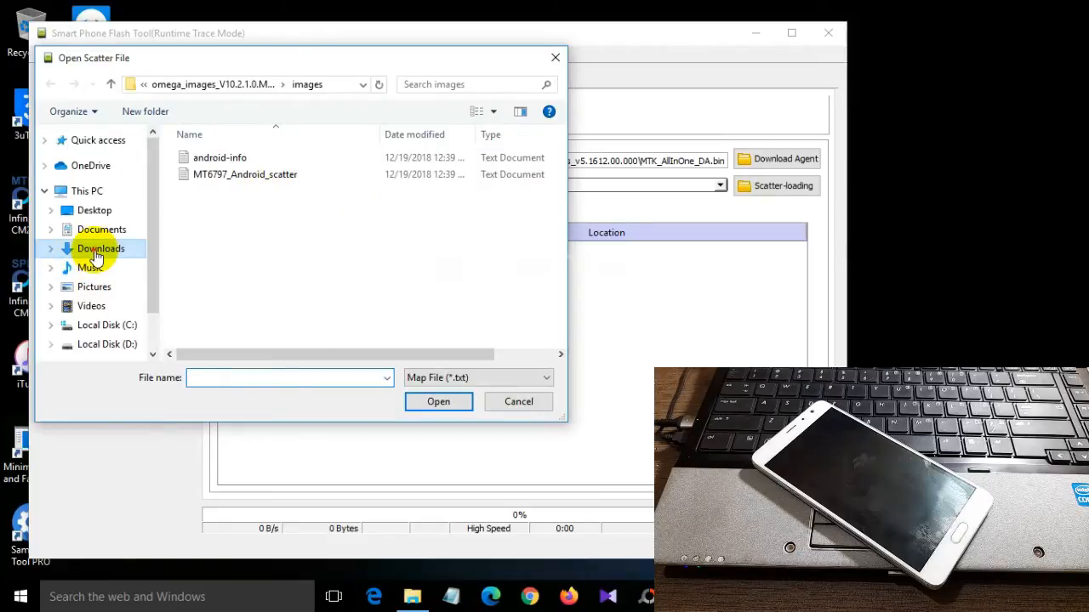
pyautogui.click(85, 248)
pyautogui.doubleClick(246, 159)
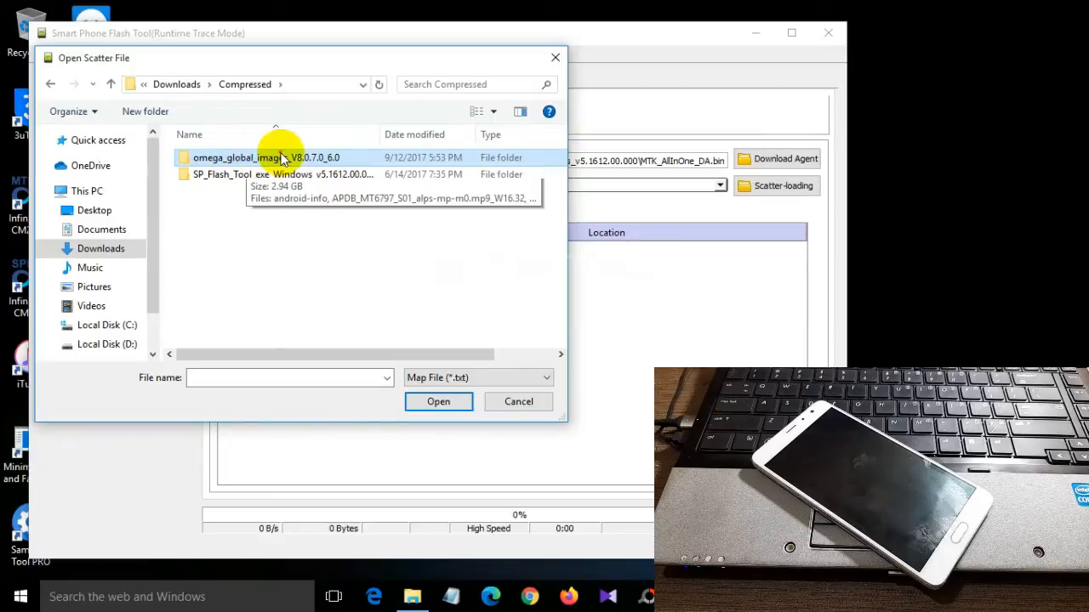
pyautogui.doubleClick(281, 158)
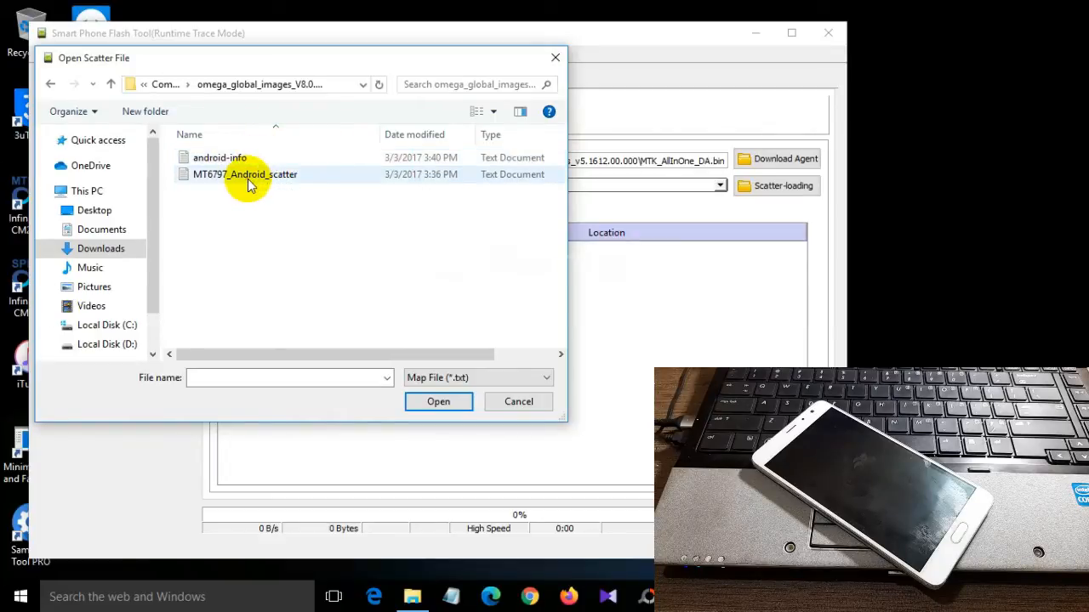
pyautogui.click(246, 176)
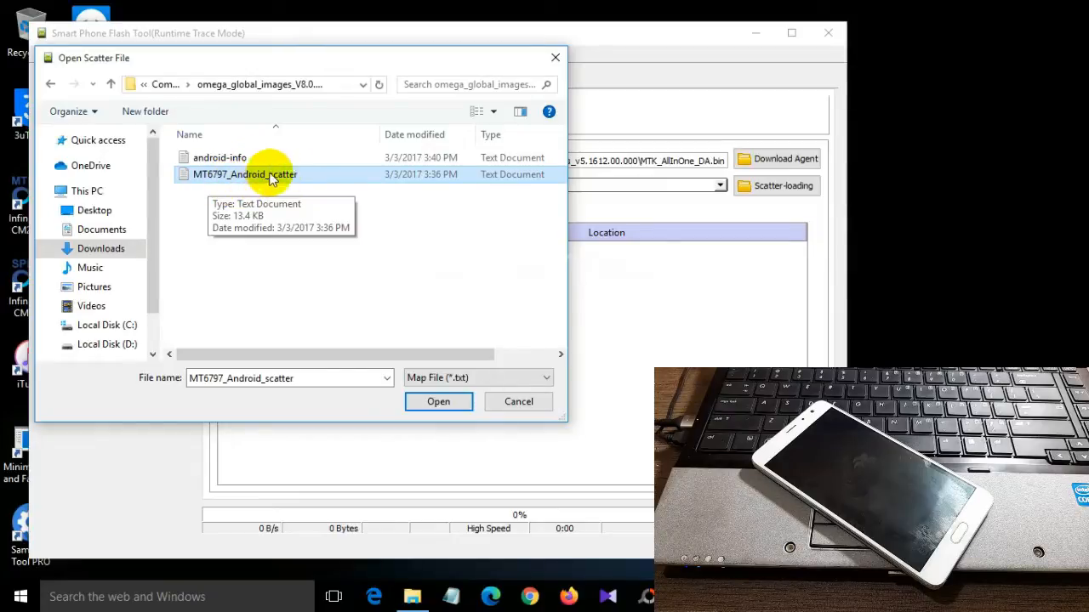
pyautogui.click(417, 402)
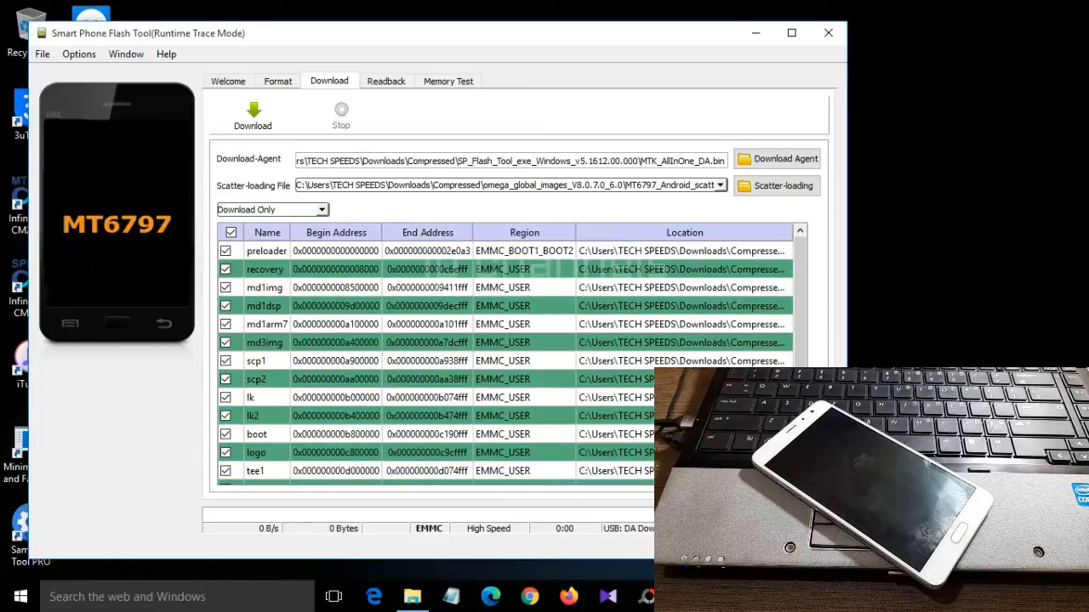
pyautogui.scroll(-2, 798, 347)
pyautogui.scroll(2, 812, 302)
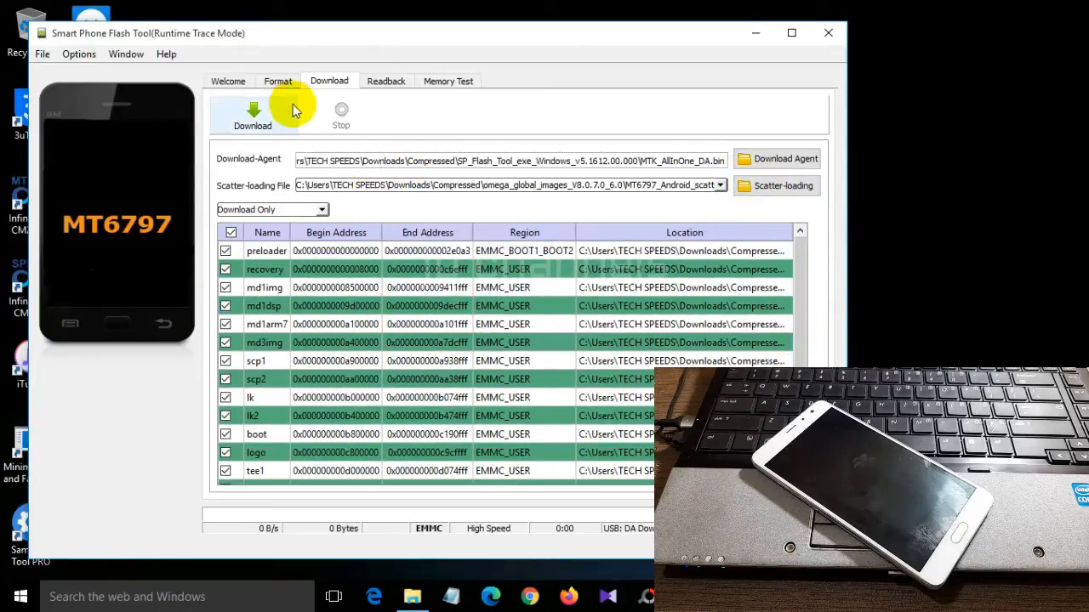
# - Start the download to flash all loaded MT6797 firmware partitions onto the phone
pyautogui.click(253, 115)
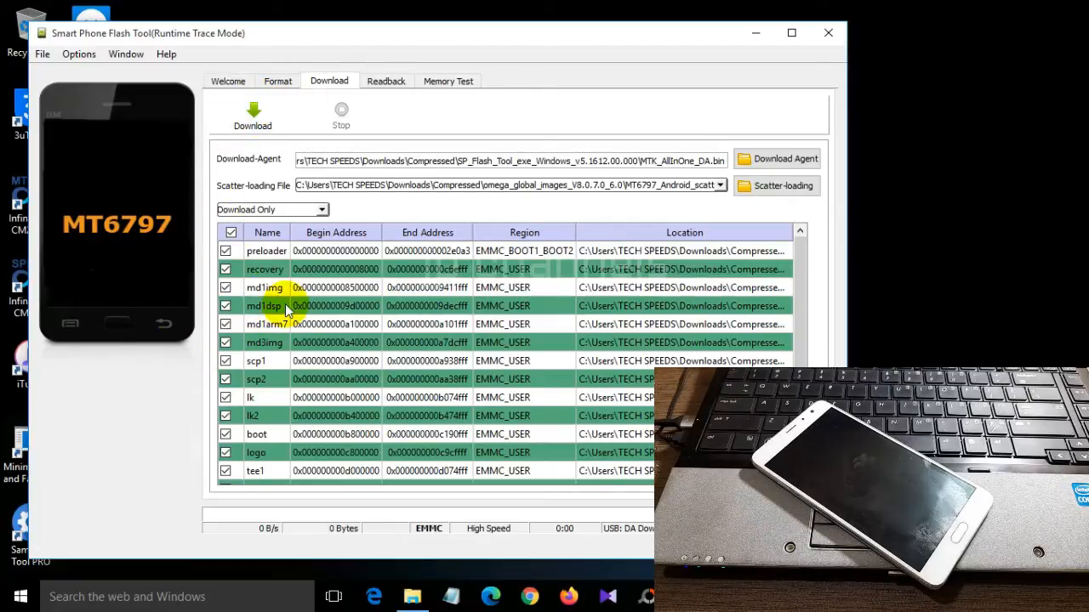
pyautogui.click(252, 126)
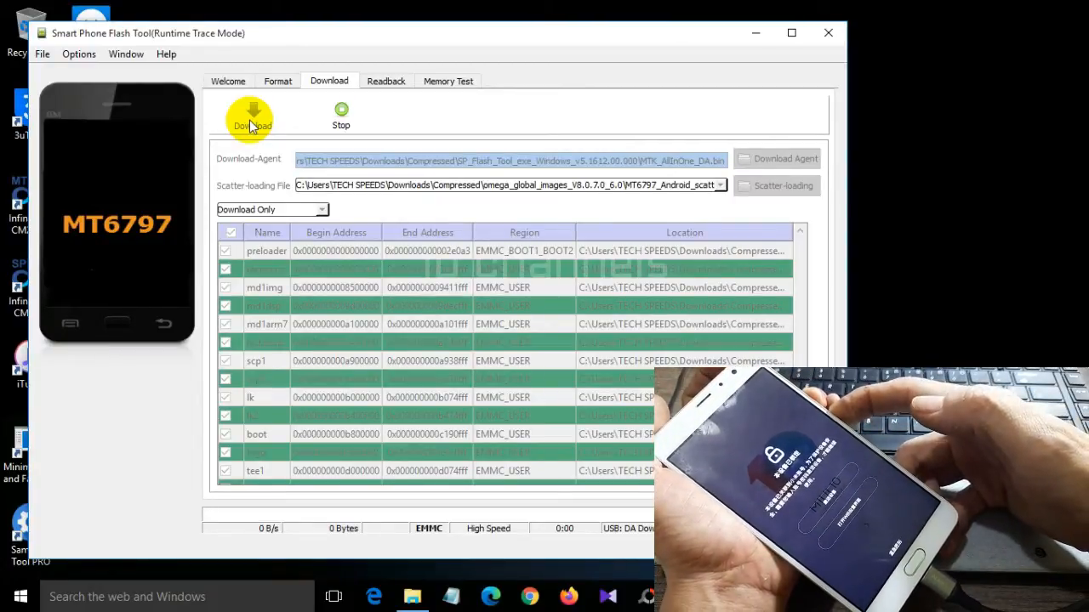
pyautogui.click(252, 125)
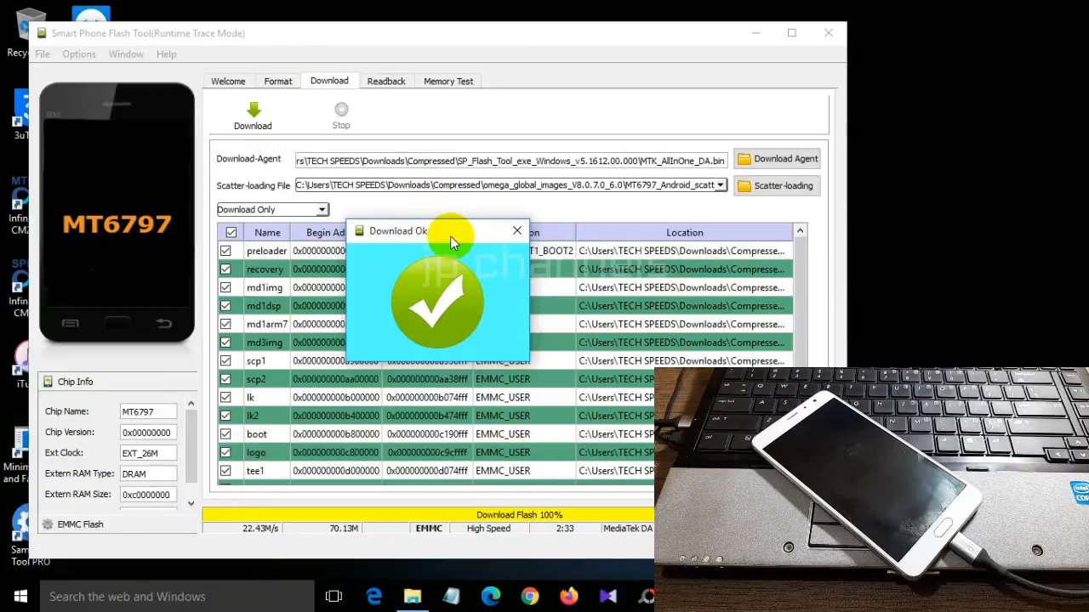
# - Dismiss the download completion dialog and close the flash tool
pyautogui.moveTo(451, 241); pyautogui.dragTo(327, 235)
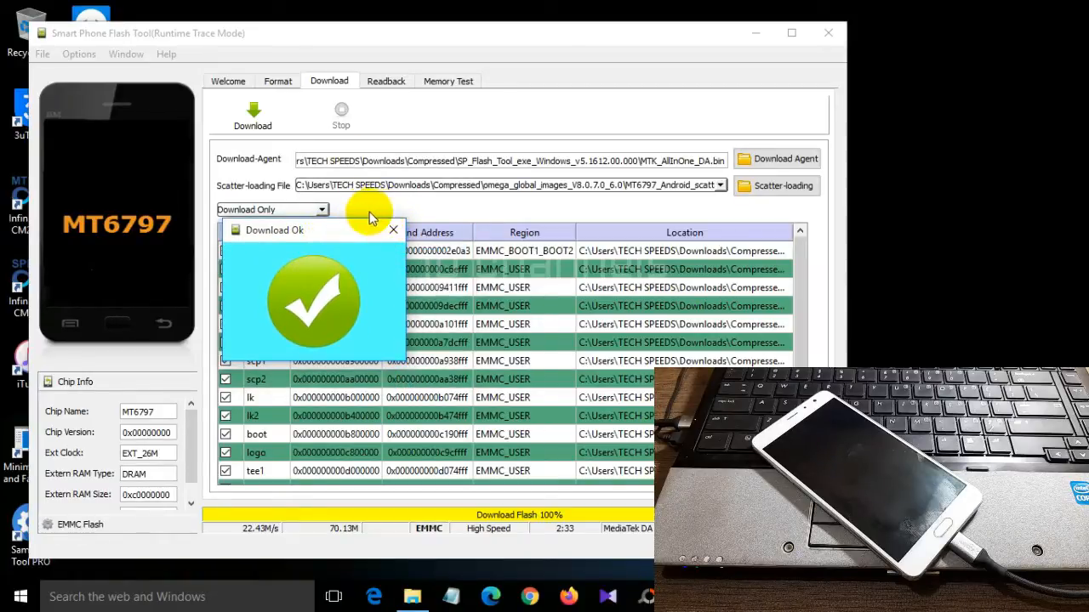
pyautogui.click(393, 230)
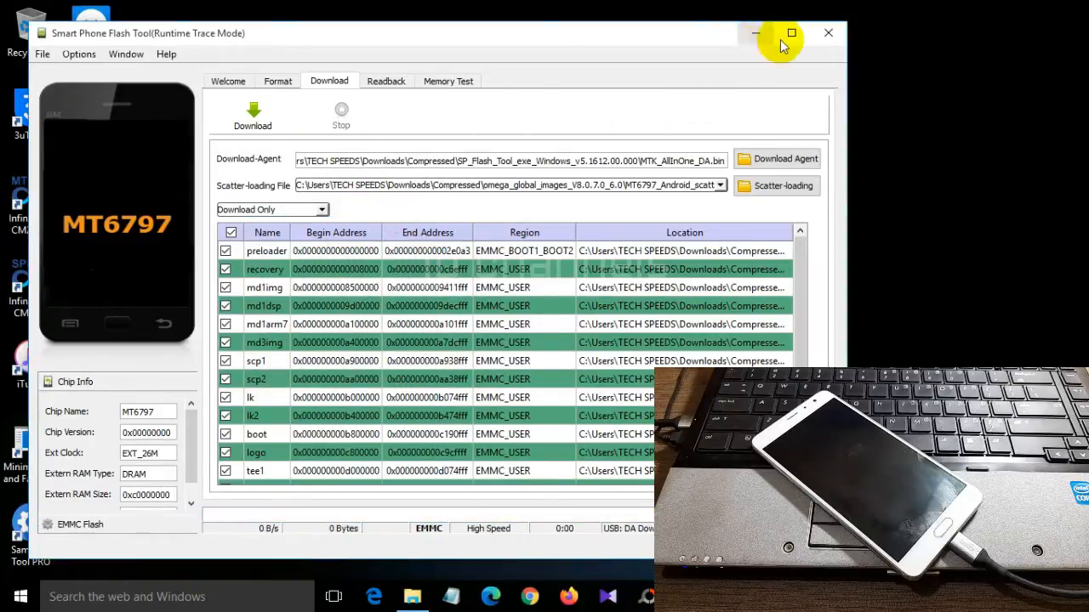
pyautogui.click(828, 32)
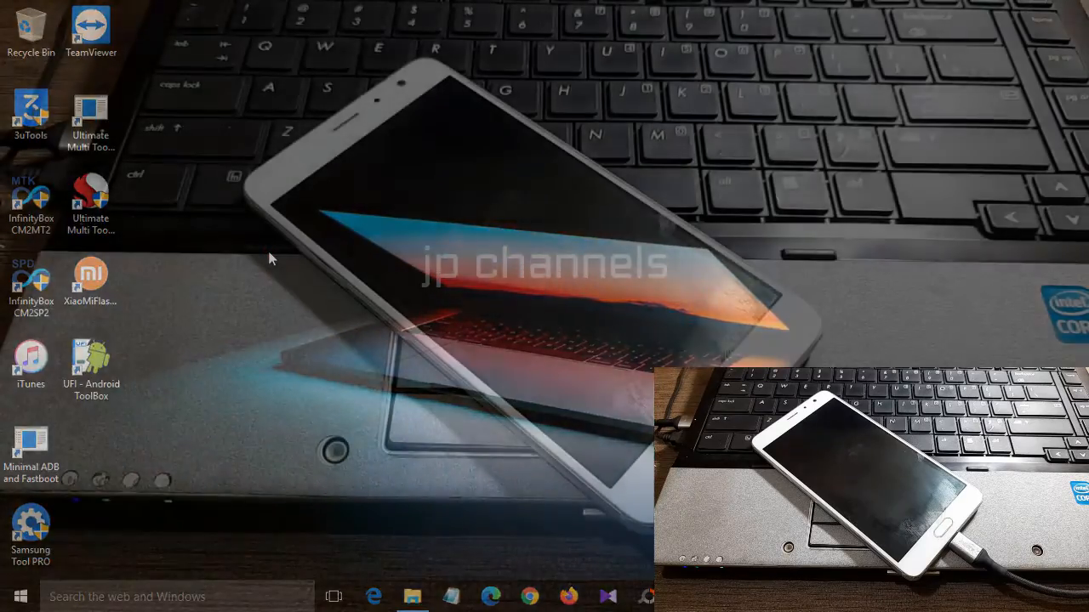